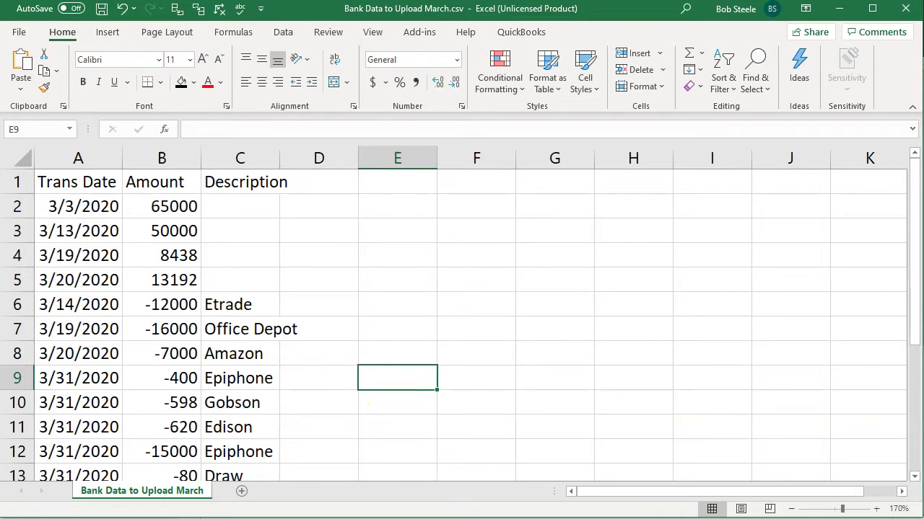
# Compare the deposits and withdrawals on the March statement in Bank Stmts.xlsx with the March bank data CSV
pyautogui.click(390, 505)
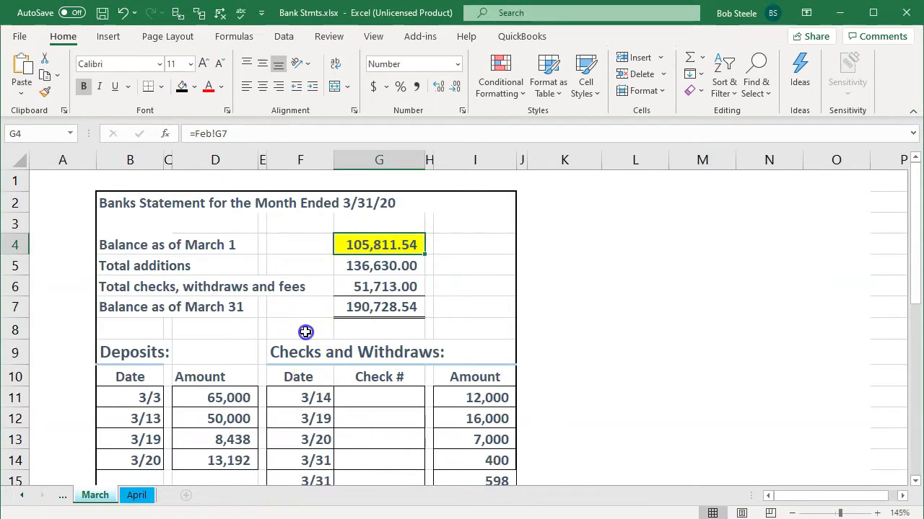
pyautogui.scroll(-2, 305, 332)
pyautogui.moveTo(137, 267); pyautogui.dragTo(474, 387)
pyautogui.click(838, 13)
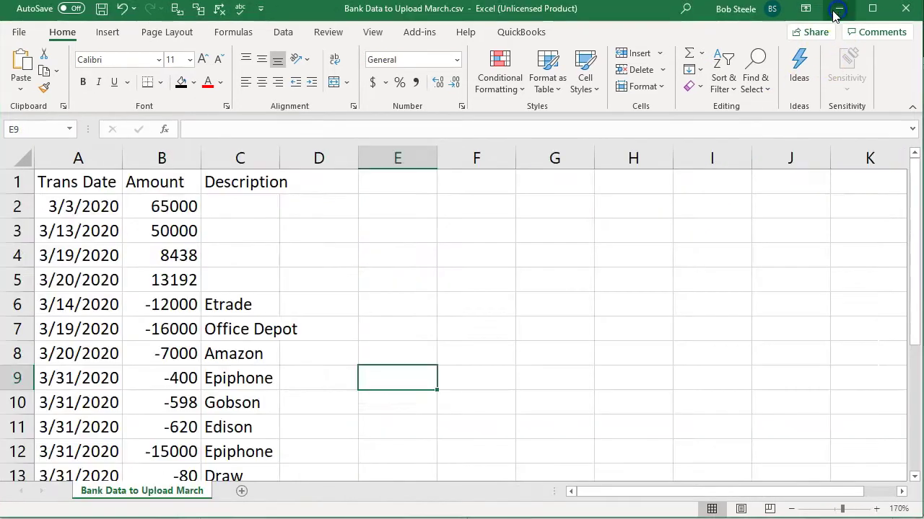
pyautogui.click(497, 285)
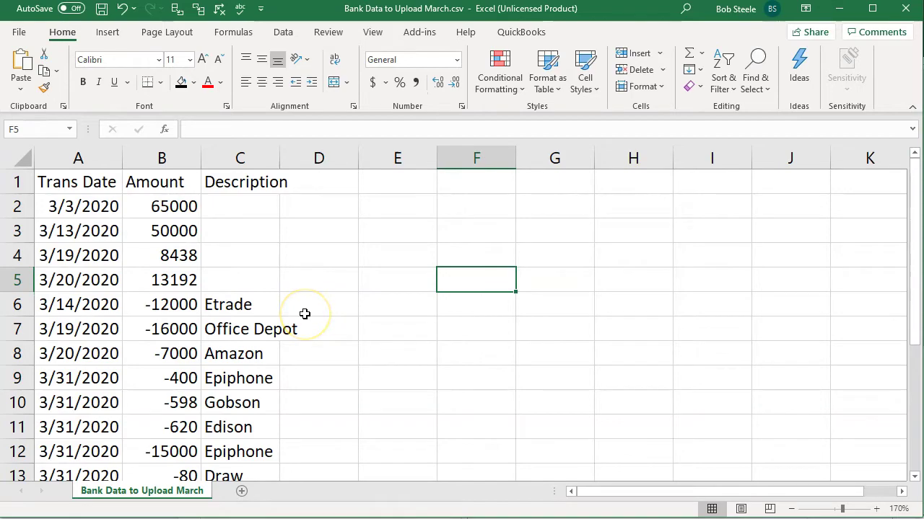
# Switch to Wave's bank statement upload form and check which payment accounts are offered
pyautogui.click(166, 516)
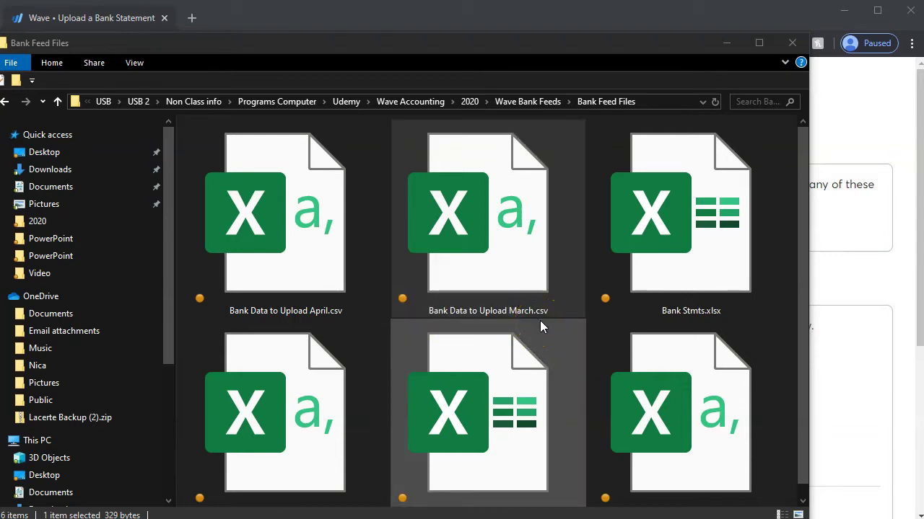
pyautogui.moveTo(509, 251); pyautogui.dragTo(923, 43)
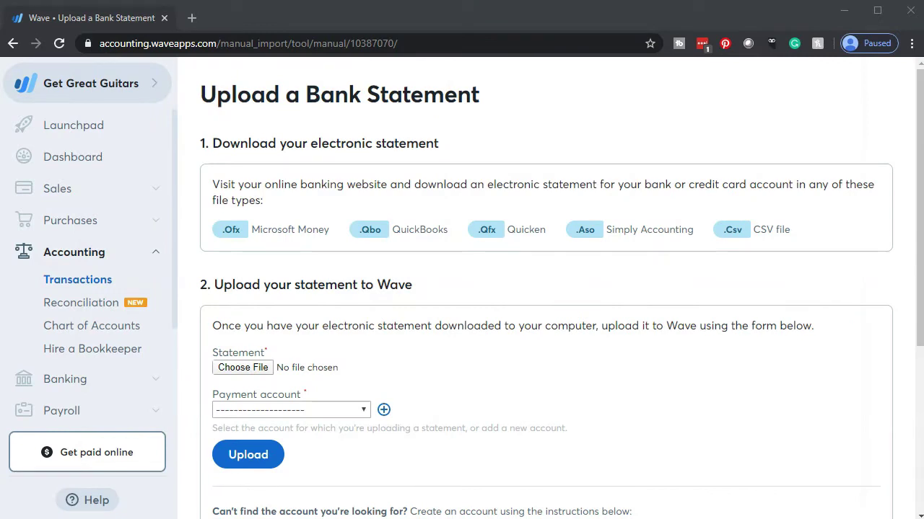
pyautogui.moveTo(711, 288); pyautogui.dragTo(407, 366)
pyautogui.scroll(-1, 408, 366)
pyautogui.scroll(-1, 407, 366)
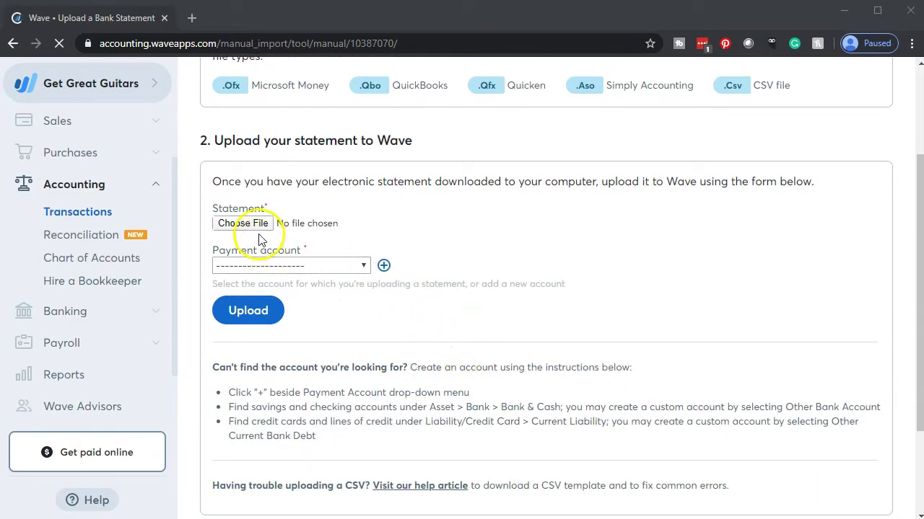
pyautogui.click(364, 267)
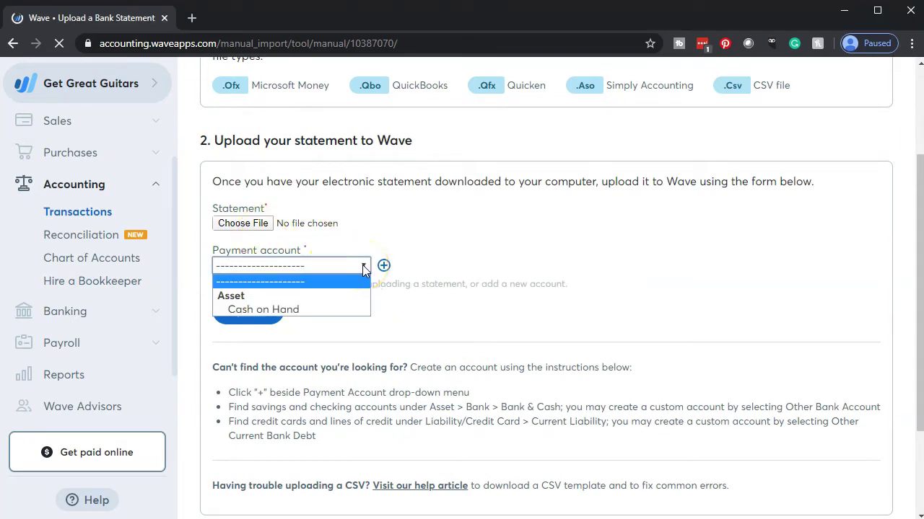
pyautogui.click(473, 238)
pyautogui.click(389, 272)
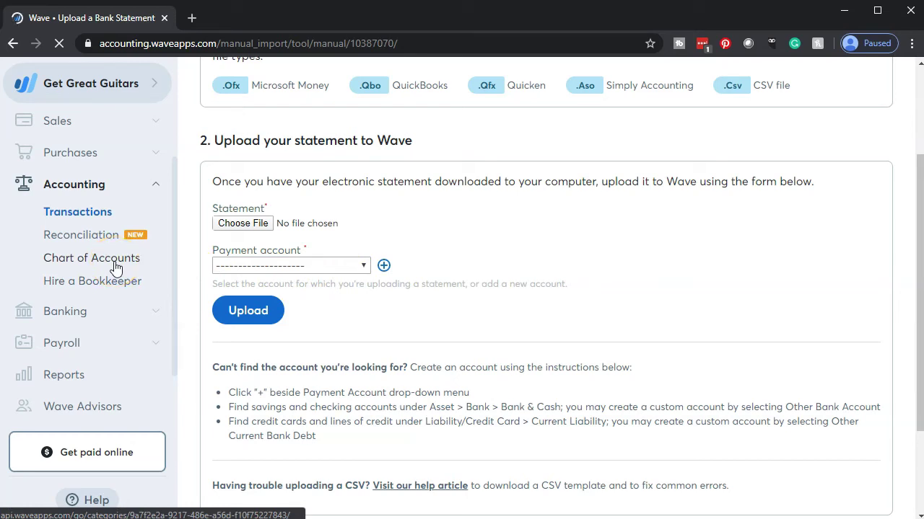
# Start a new Cash and Bank account in the Chart of Accounts and name it Checking Account - Chase
pyautogui.click(115, 265)
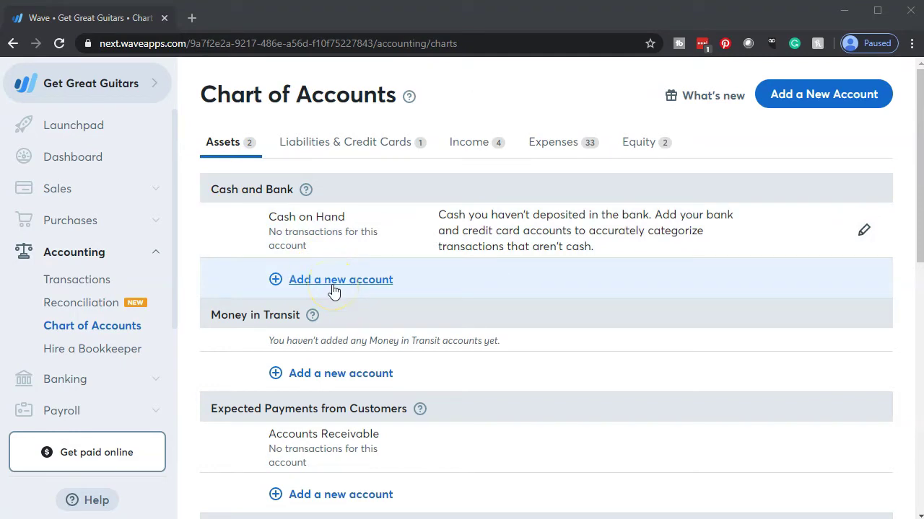
pyautogui.click(333, 288)
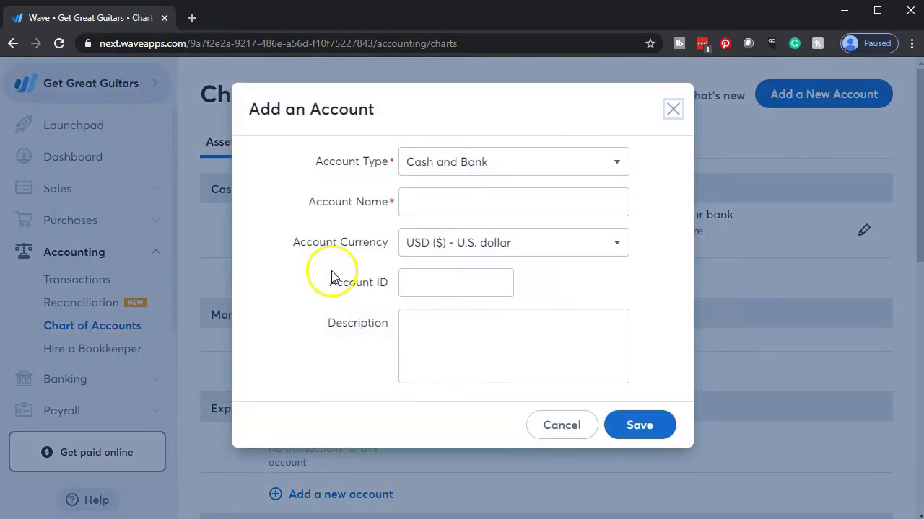
pyautogui.click(502, 168)
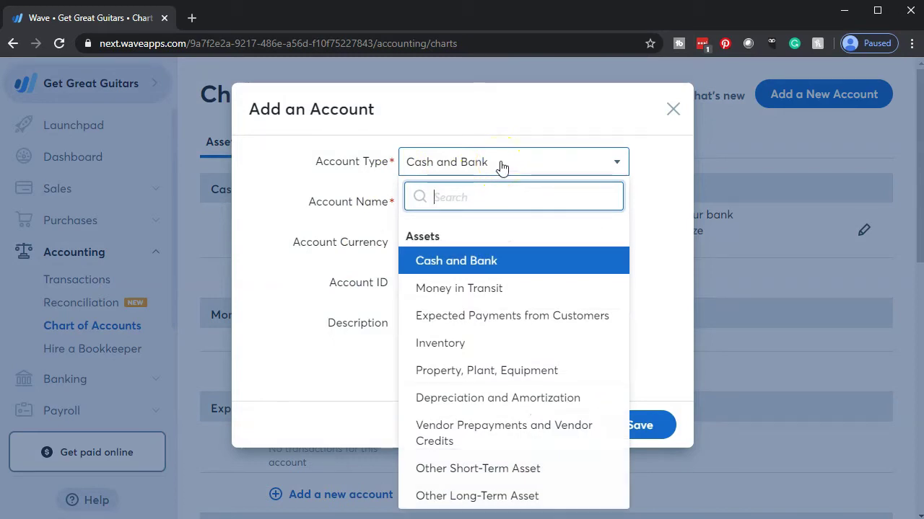
pyautogui.click(62, 505)
pyautogui.click(431, 205)
pyautogui.write('Checking Account - Chase')
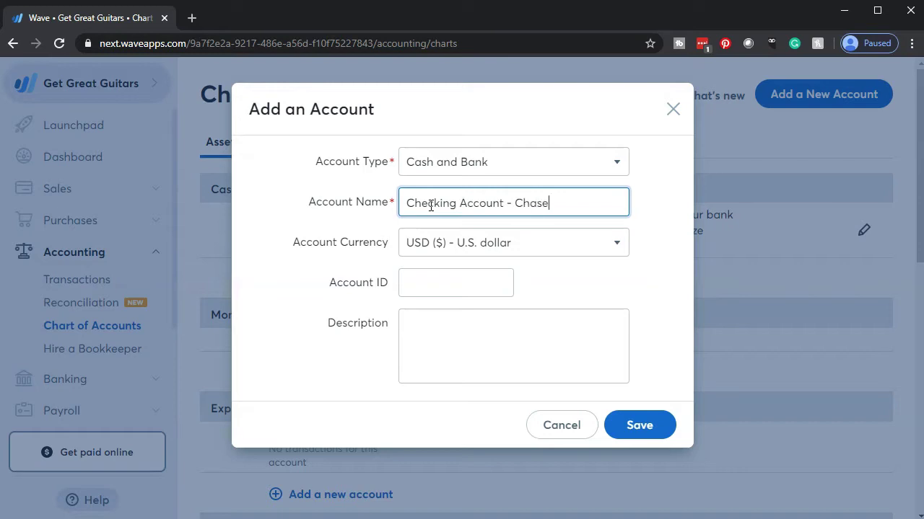
pyautogui.press('Tab')
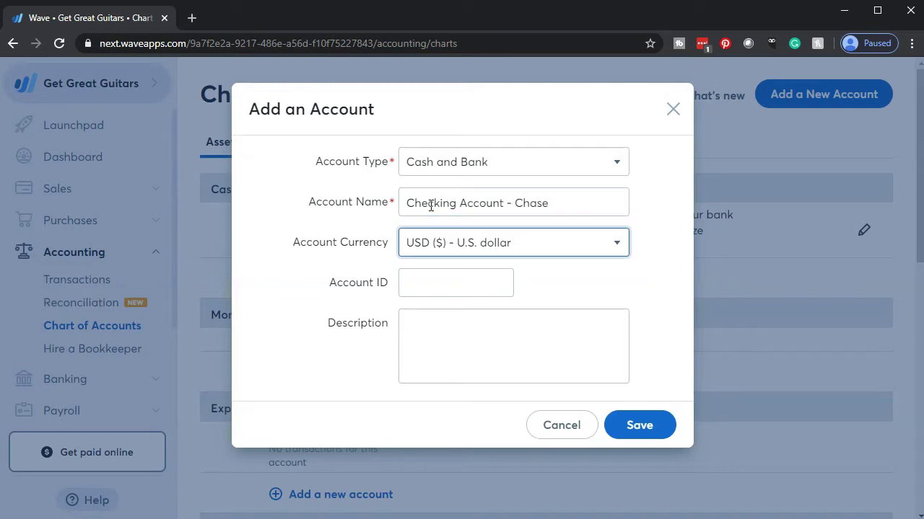
# Keep USD as the account currency, fill in the account ID and save the new checking account
pyautogui.click(619, 249)
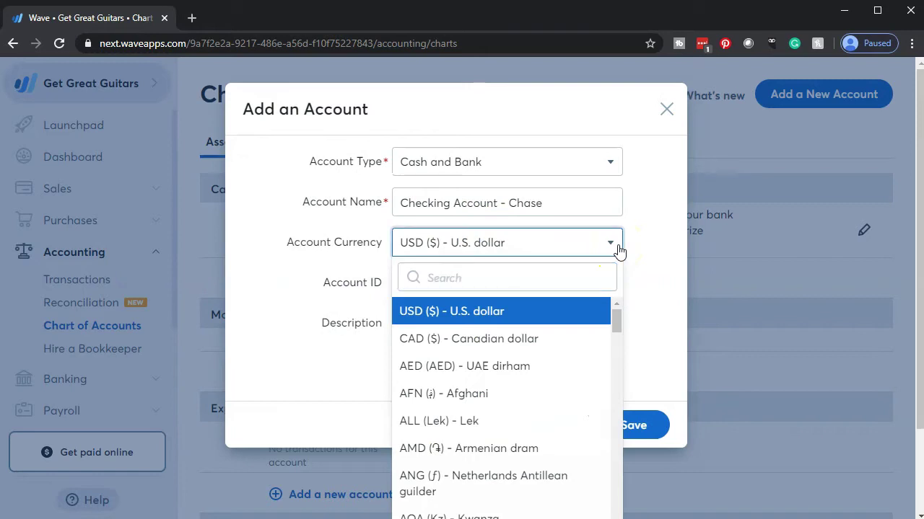
pyautogui.click(475, 300)
pyautogui.click(450, 278)
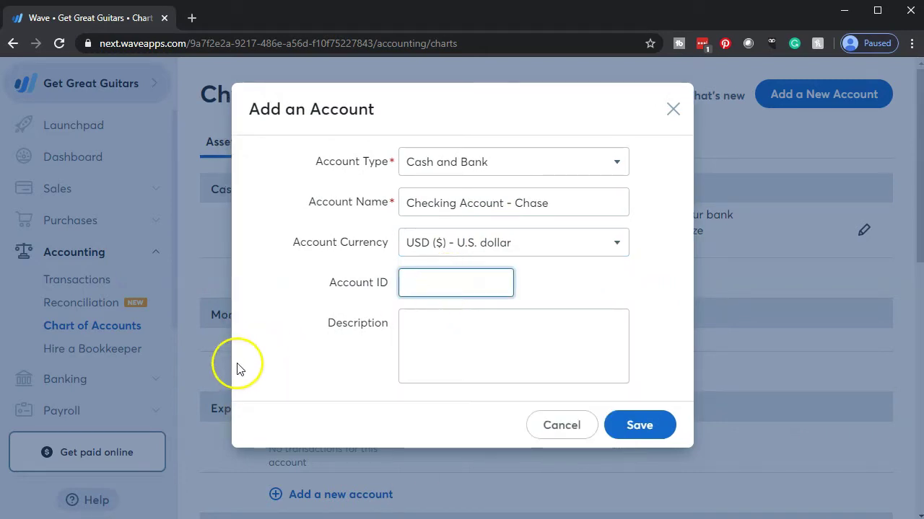
pyautogui.write('7891')
pyautogui.press('Tab')
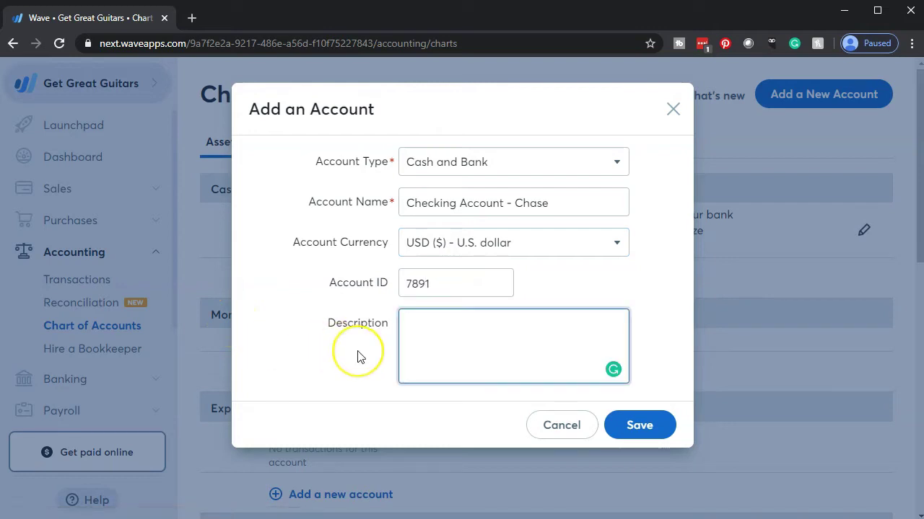
pyautogui.click(629, 427)
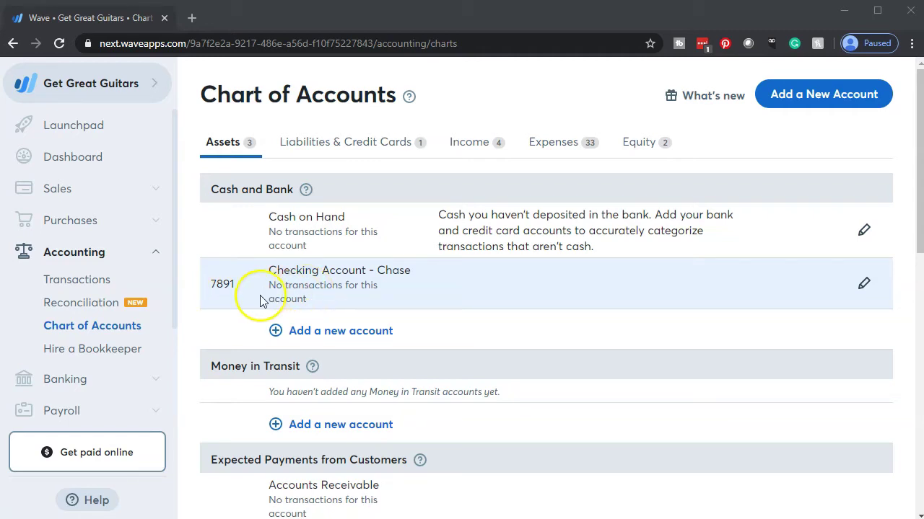
# Return to the bank statement upload form under Transactions and choose Checking Account - Chase as the payment account
pyautogui.click(86, 287)
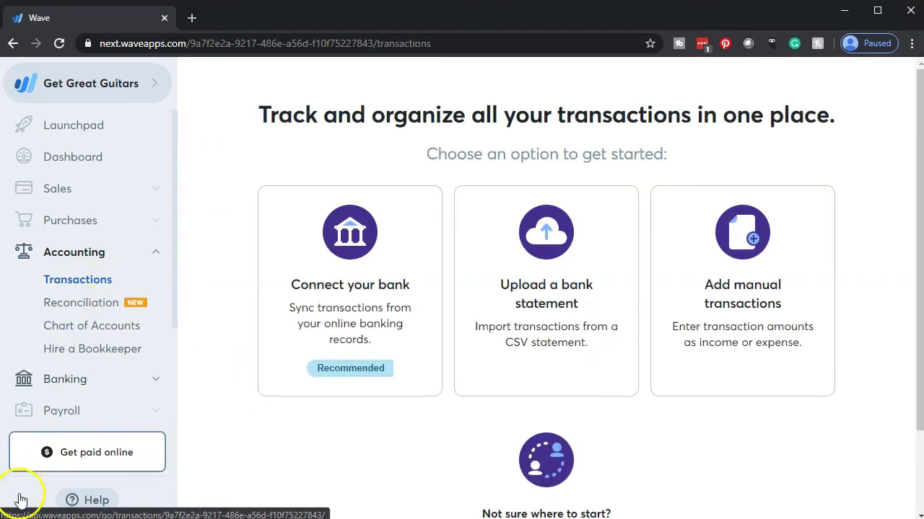
pyautogui.click(543, 335)
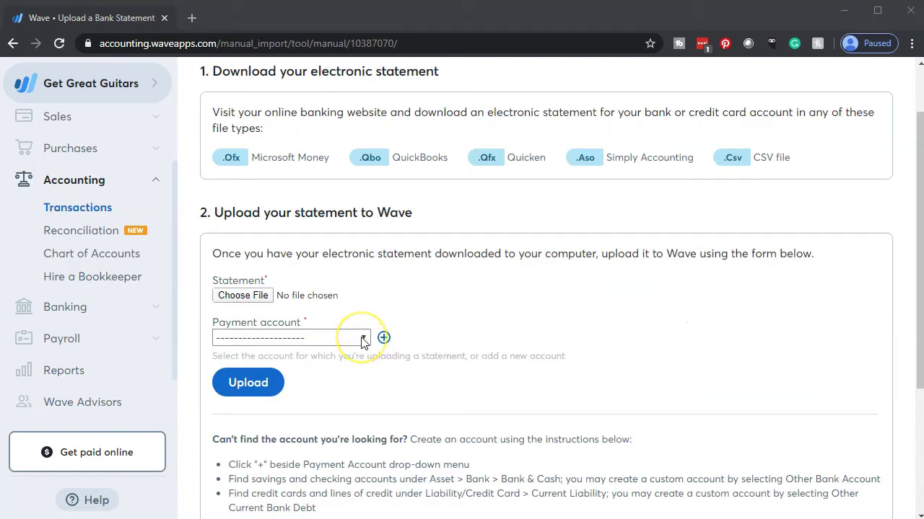
pyautogui.click(362, 339)
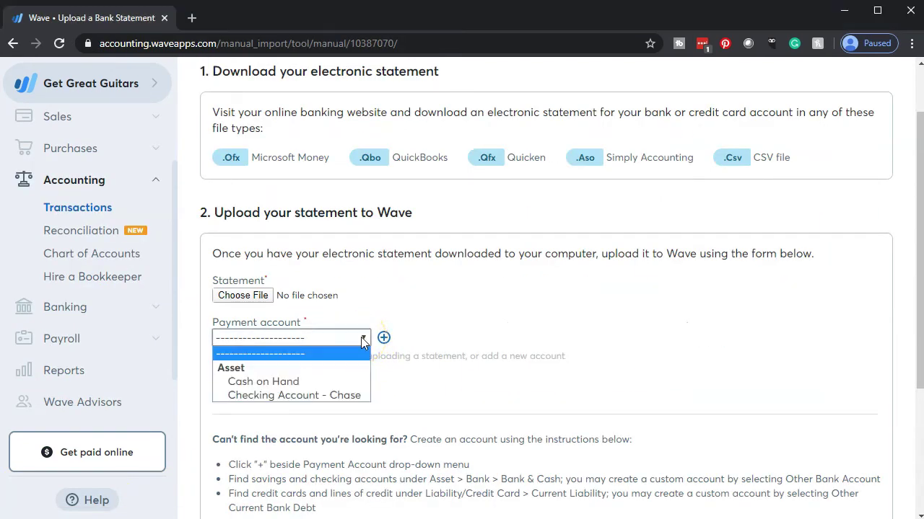
pyautogui.click(346, 396)
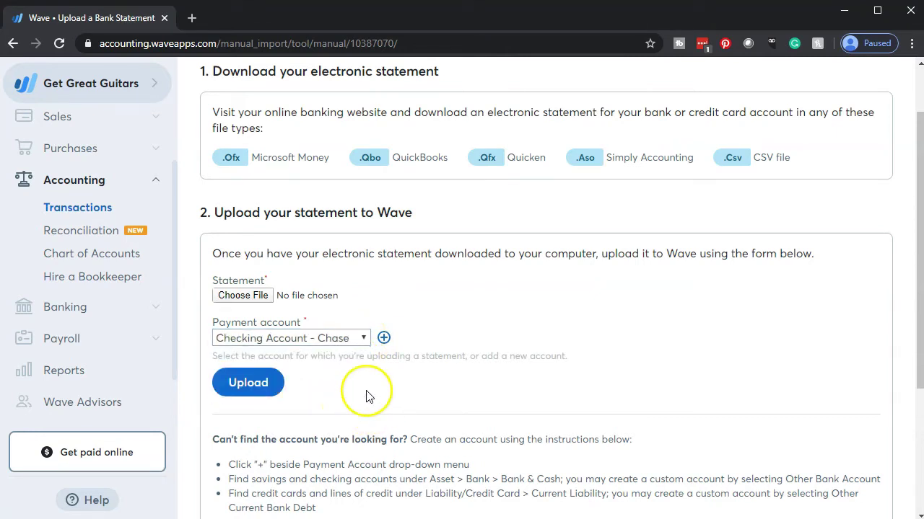
# Attach Bank Data to Upload March.csv from the Bank Feed Files folder as the statement and upload it
pyautogui.click(260, 301)
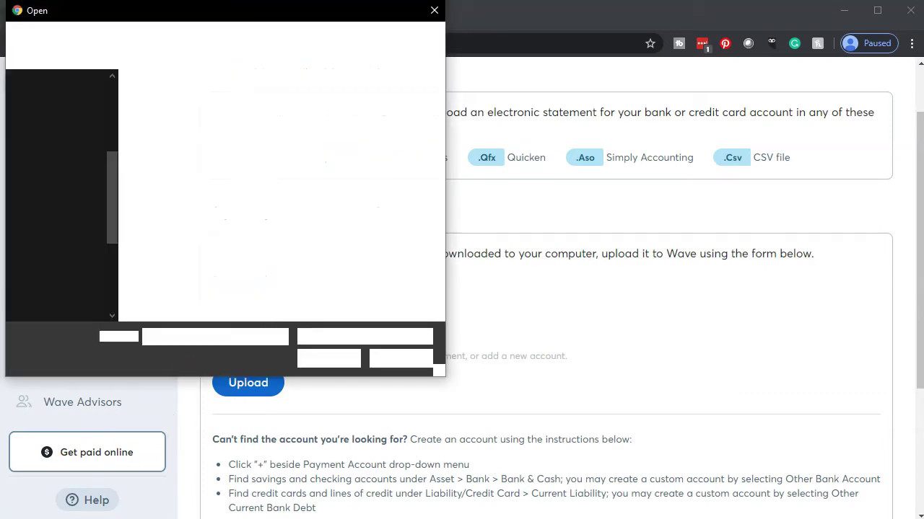
pyautogui.click(243, 131)
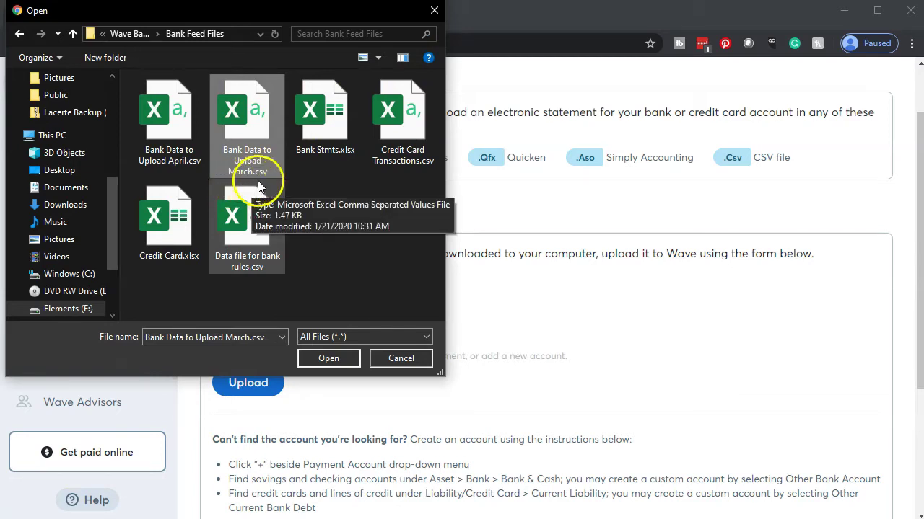
pyautogui.click(251, 117)
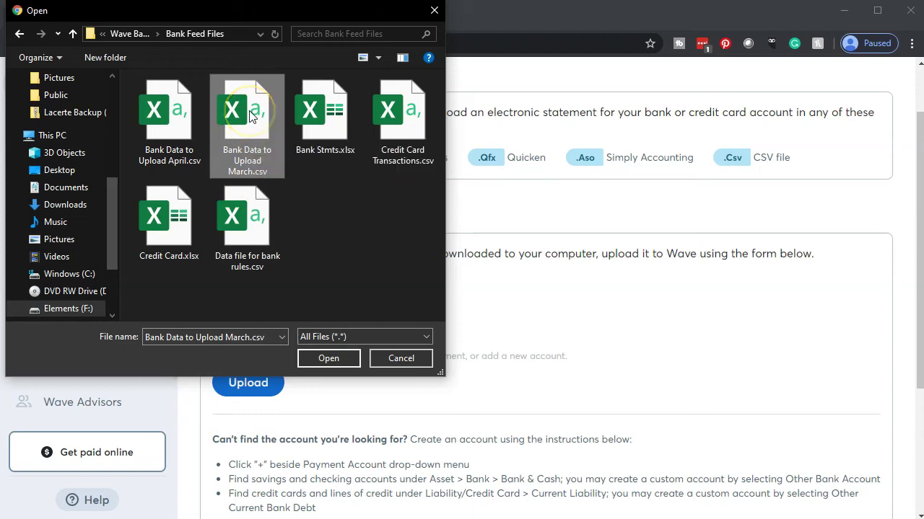
pyautogui.click(333, 358)
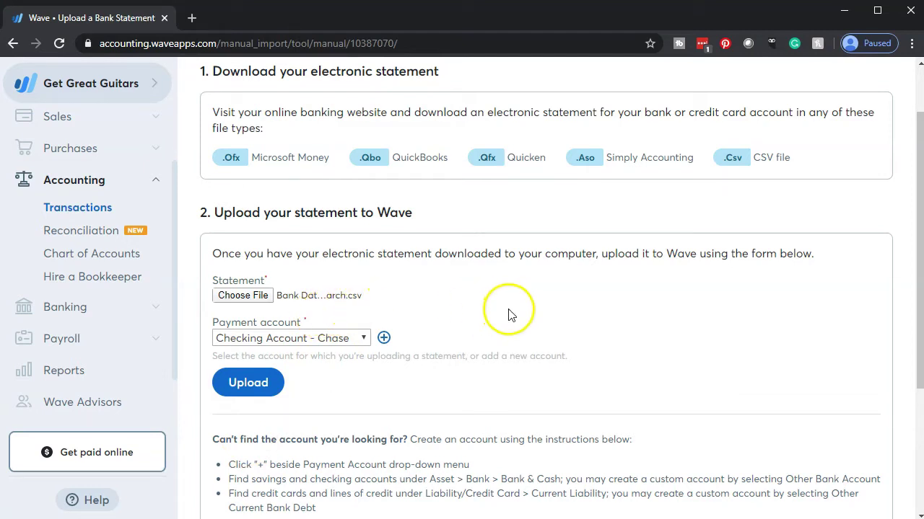
pyautogui.scroll(-1, 502, 321)
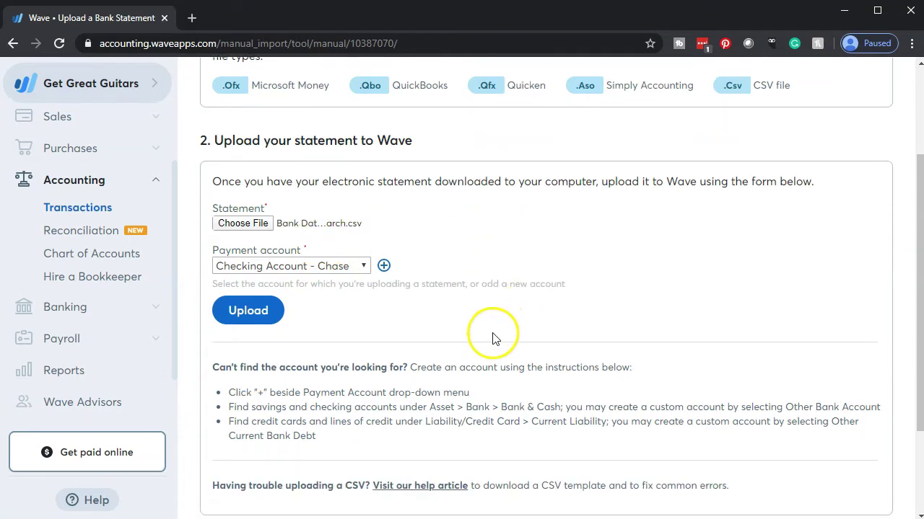
pyautogui.click(249, 311)
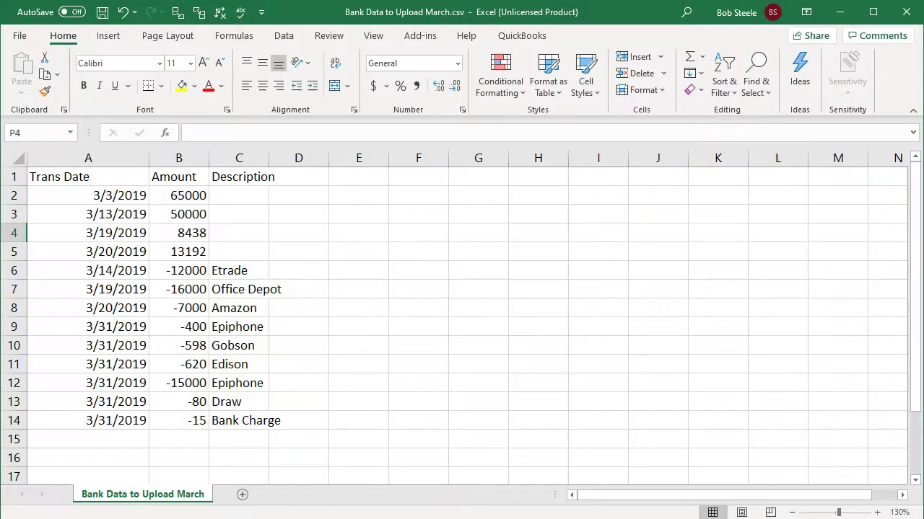
# Review the 2019 transaction dates in Bank Data to Upload March.csv, then close the file and save its changes
pyautogui.click(432, 404)
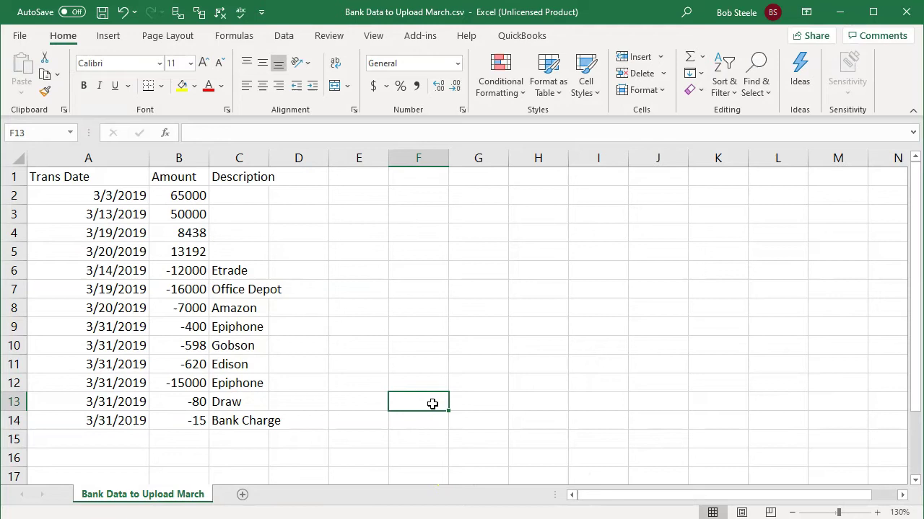
pyautogui.click(143, 199)
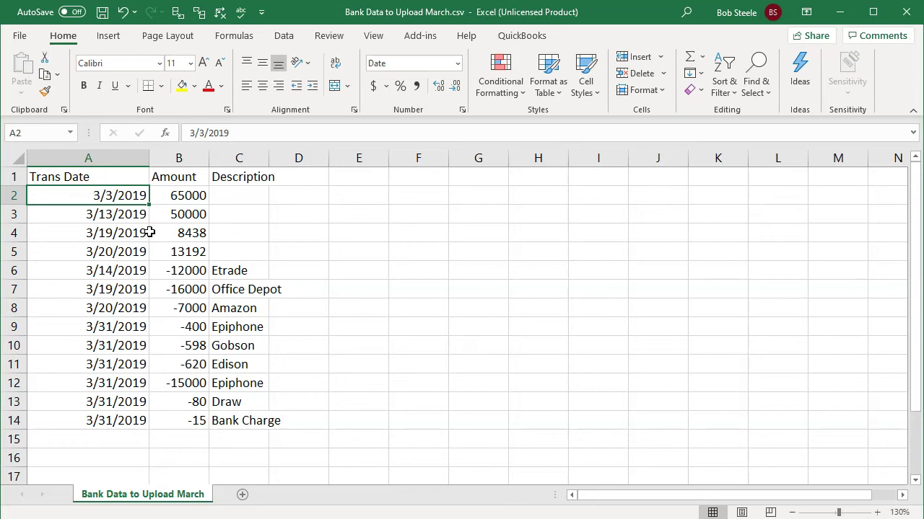
pyautogui.click(148, 233)
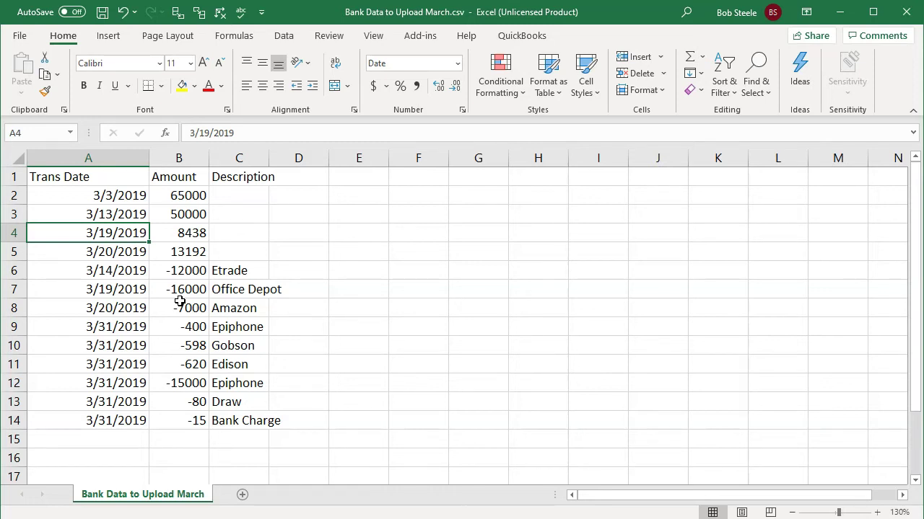
pyautogui.press('Down')
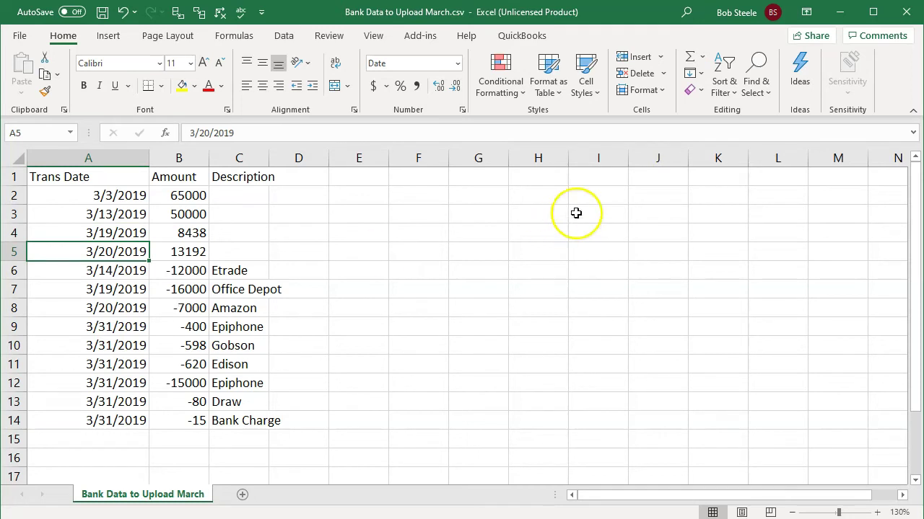
pyautogui.click(913, 20)
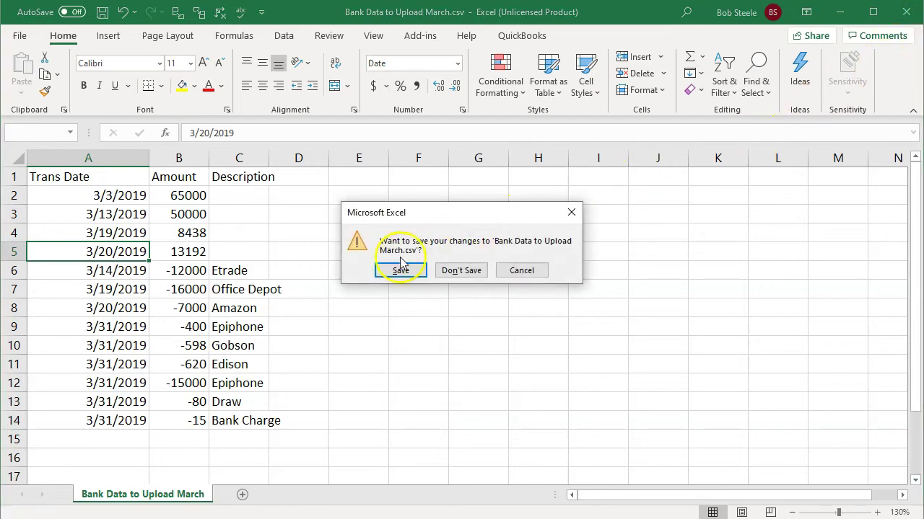
pyautogui.click(401, 268)
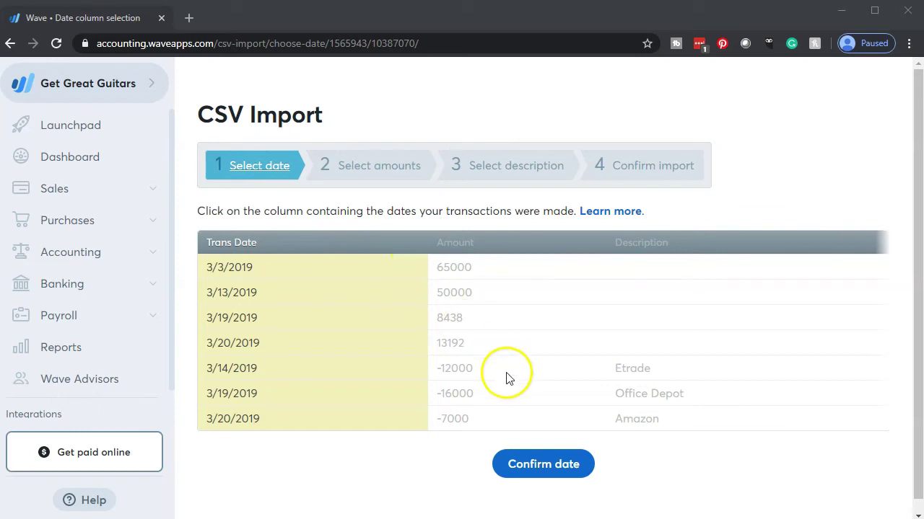
# Confirm the Trans Date, Amount and Description columns for the CSV import and upload the statement to Wave
pyautogui.click(542, 465)
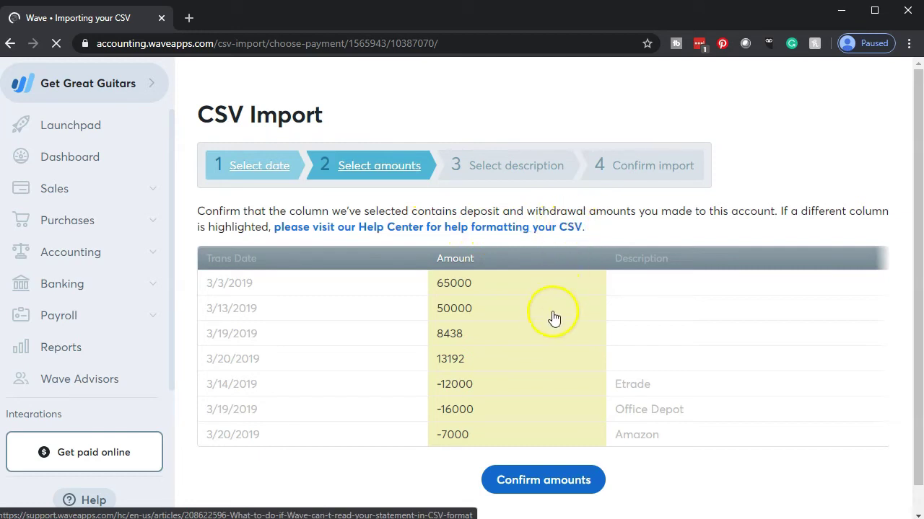
pyautogui.click(536, 491)
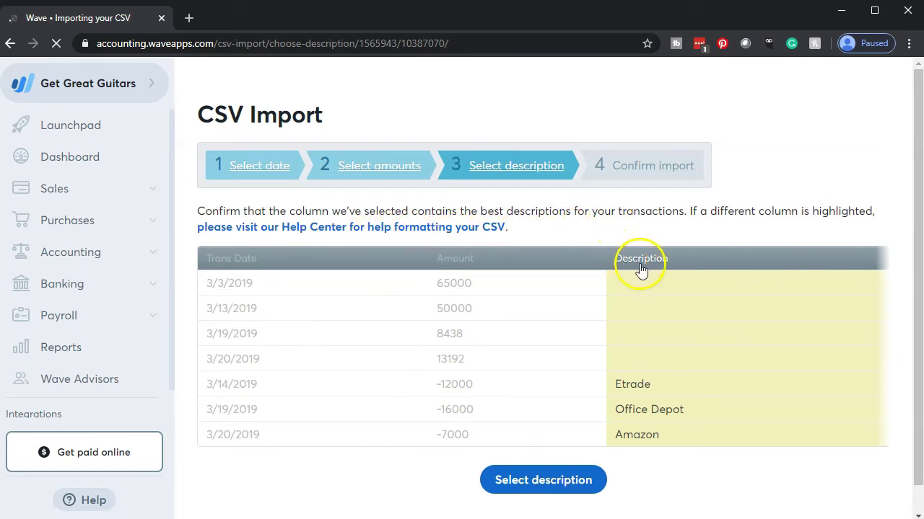
pyautogui.click(545, 482)
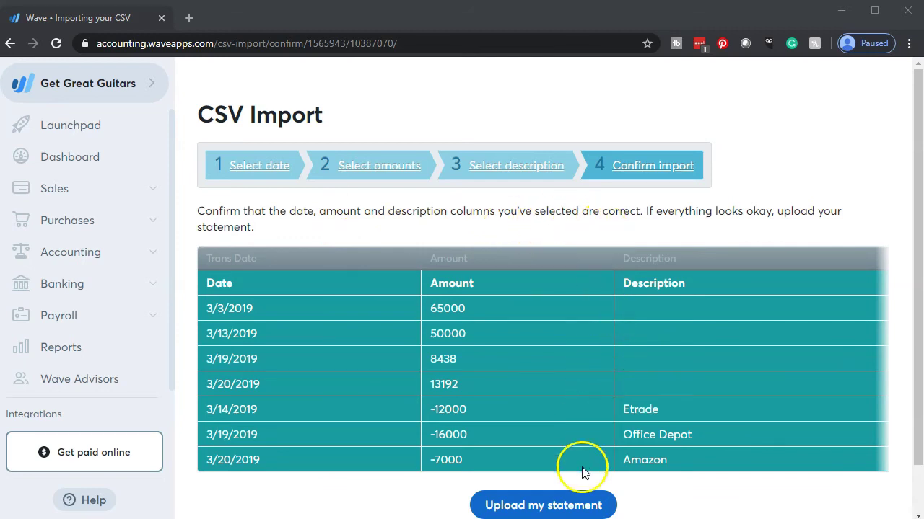
pyautogui.click(578, 509)
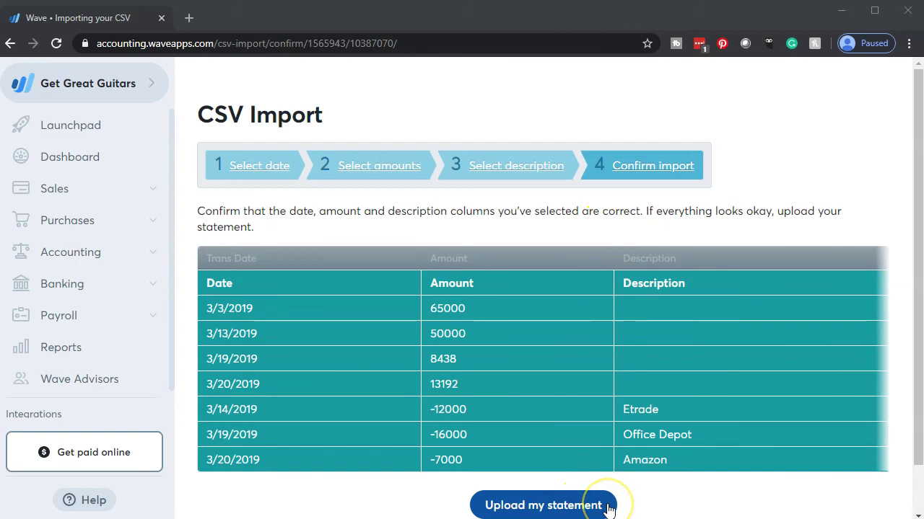
pyautogui.click(609, 508)
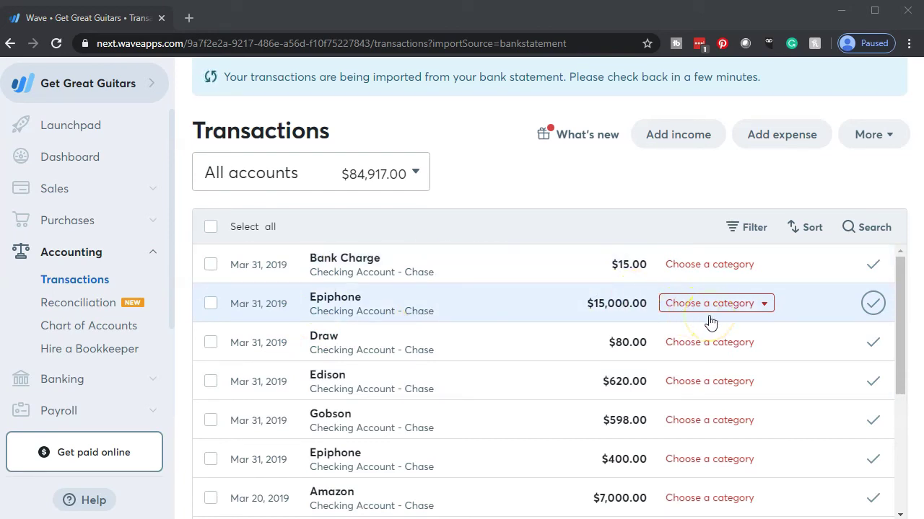
pyautogui.scroll(-5, 710, 322)
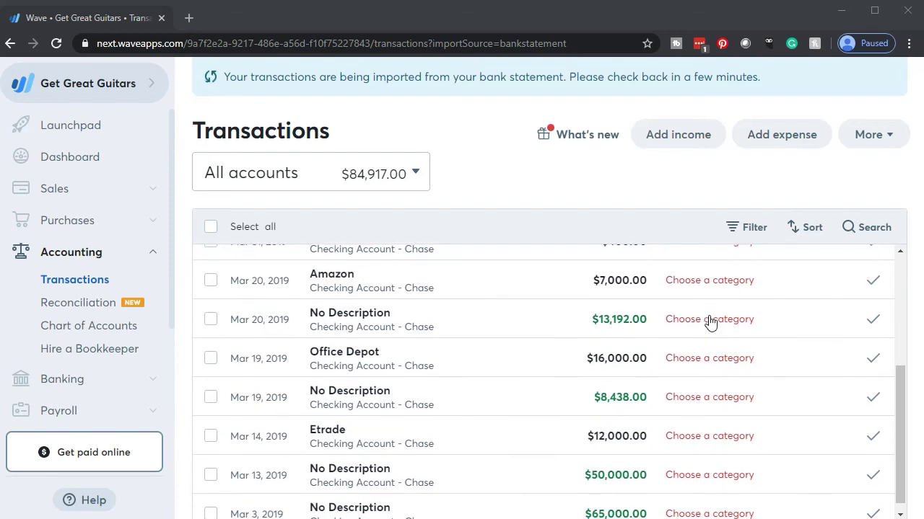
pyautogui.scroll(5, 501, 373)
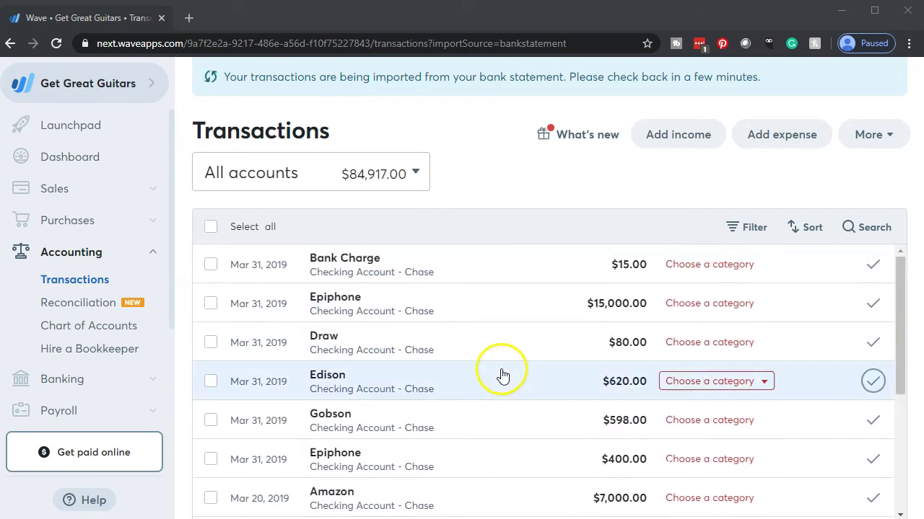